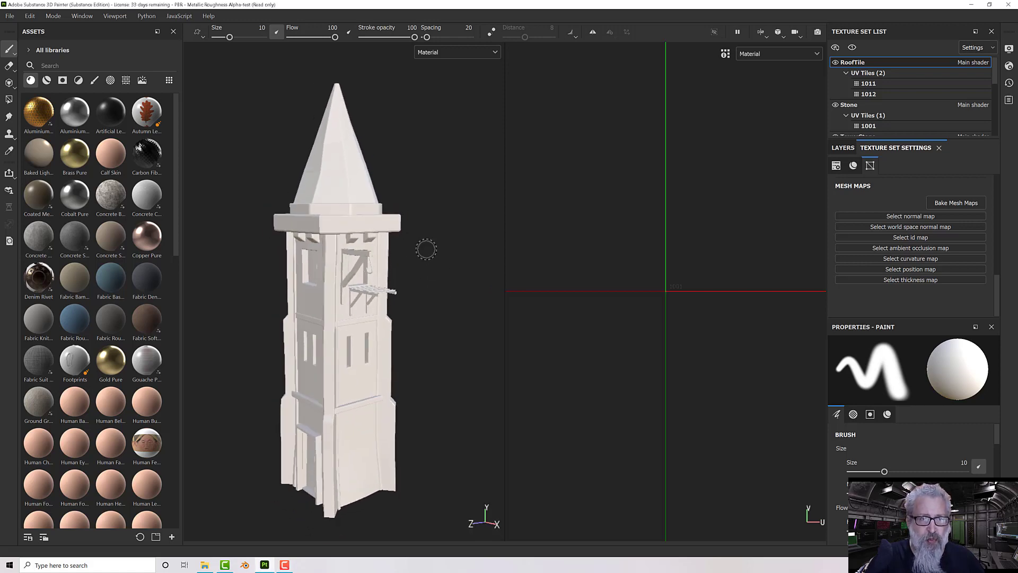
Step: Begin a new project with the Alpha-test template and the Tower.fbx mesh
{"action": "middle_click_drag", "start_coordinate": [432, 252], "coordinate": [435, 249], "text": "alt"}
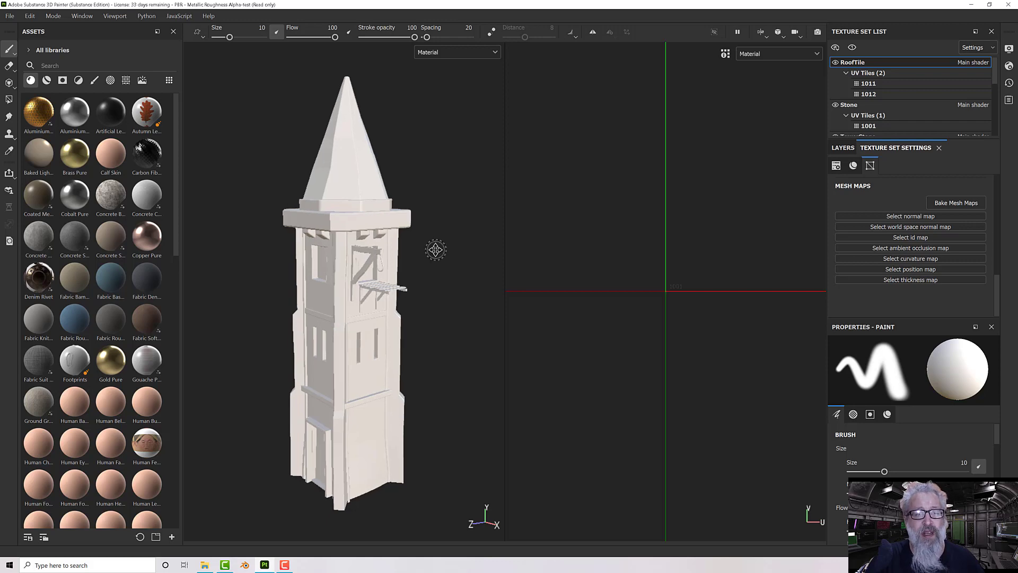
{"action": "left_click", "coordinate": [9, 16]}
{"action": "left_click", "coordinate": [16, 28]}
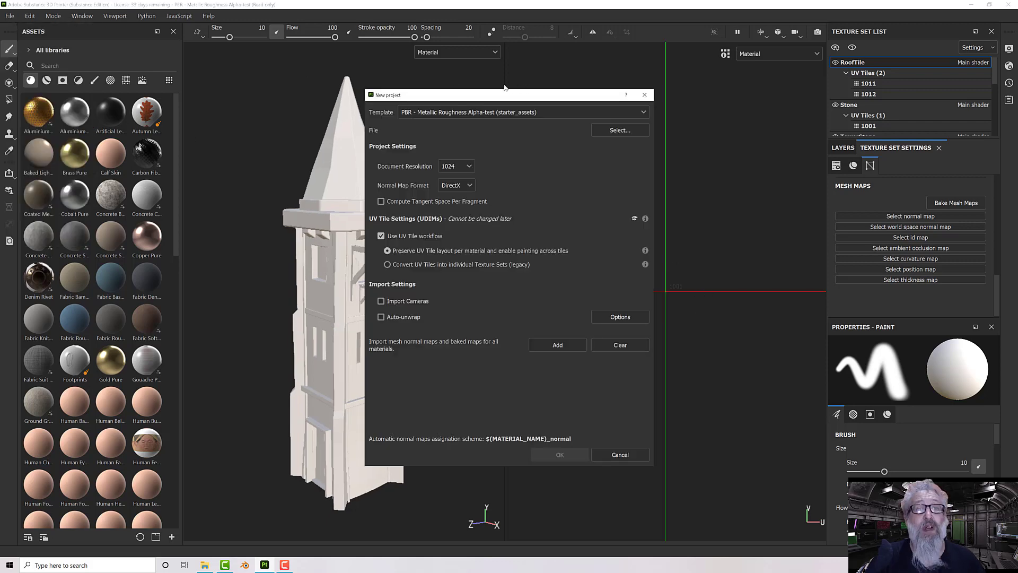
{"action": "left_click", "coordinate": [415, 113]}
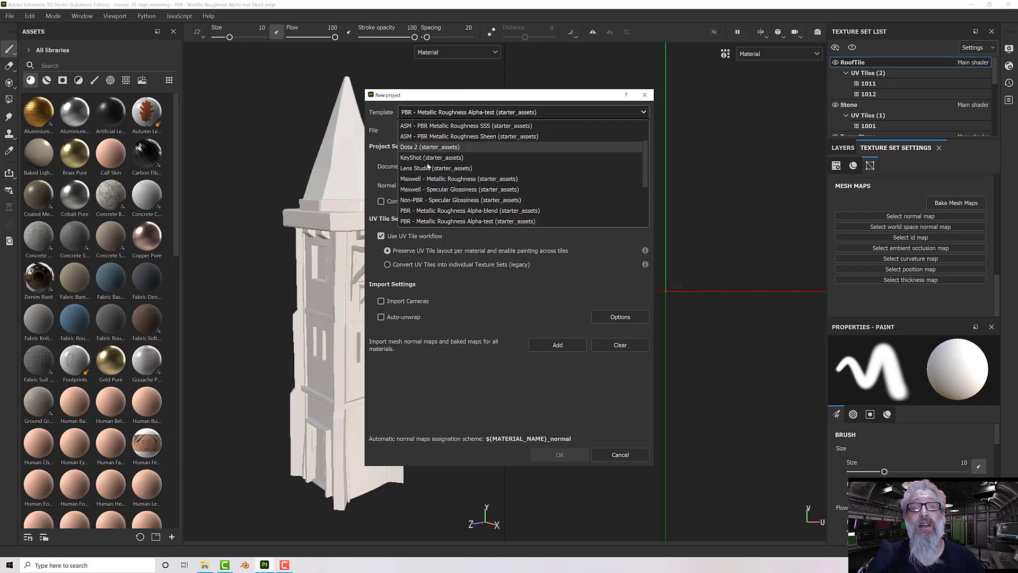
{"action": "left_click", "coordinate": [456, 222]}
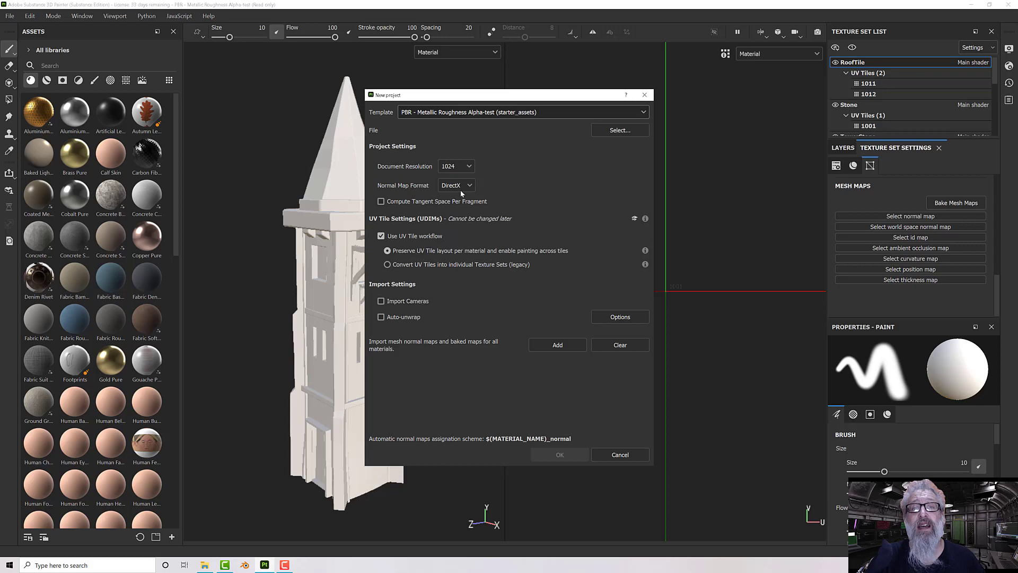
{"action": "left_click", "coordinate": [629, 130]}
{"action": "double_click", "coordinate": [454, 170]}
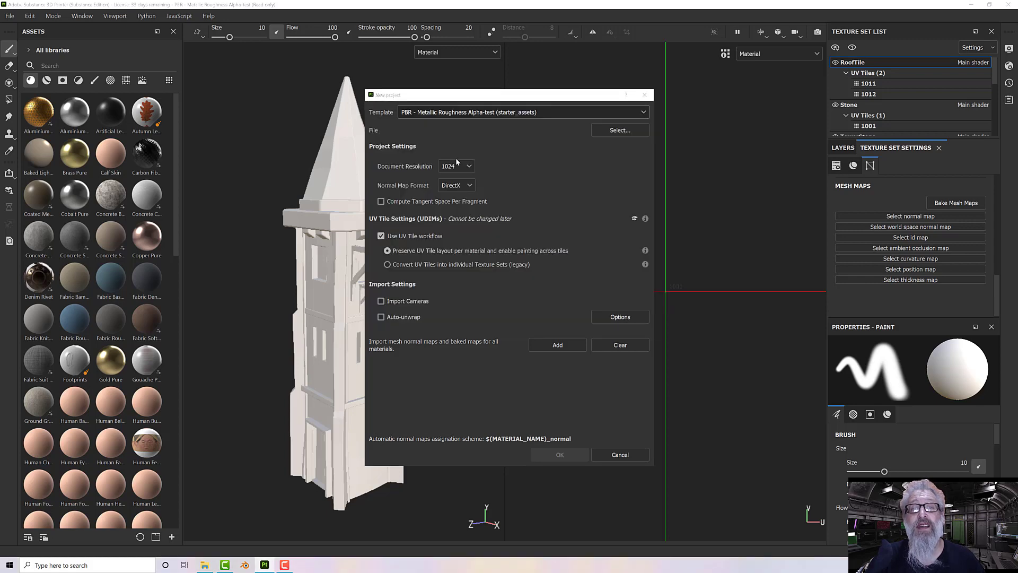
Step: Set document resolution to 2048, create the project and dismiss the save prompt
{"action": "left_click", "coordinate": [455, 166]}
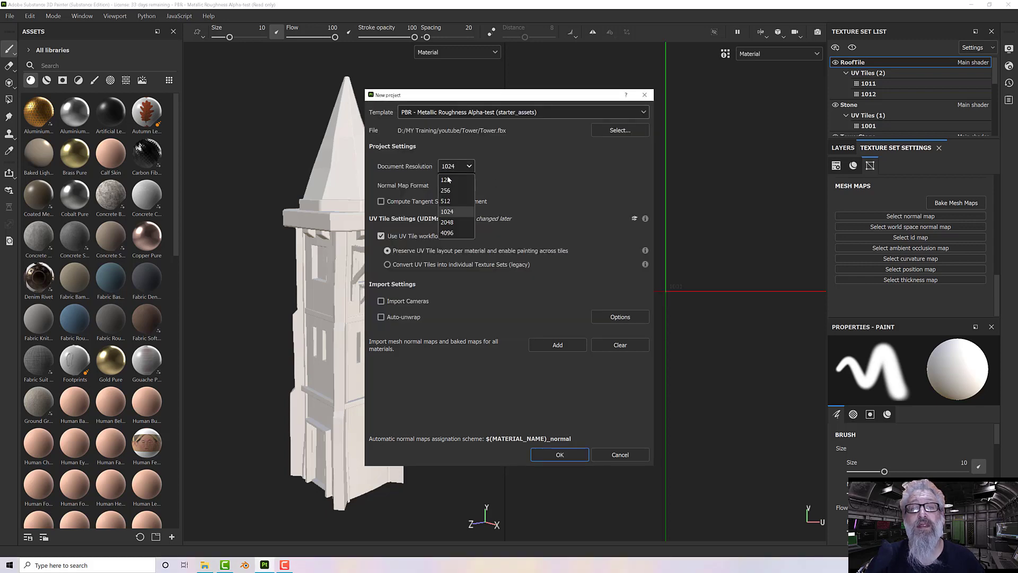
{"action": "left_click", "coordinate": [459, 222]}
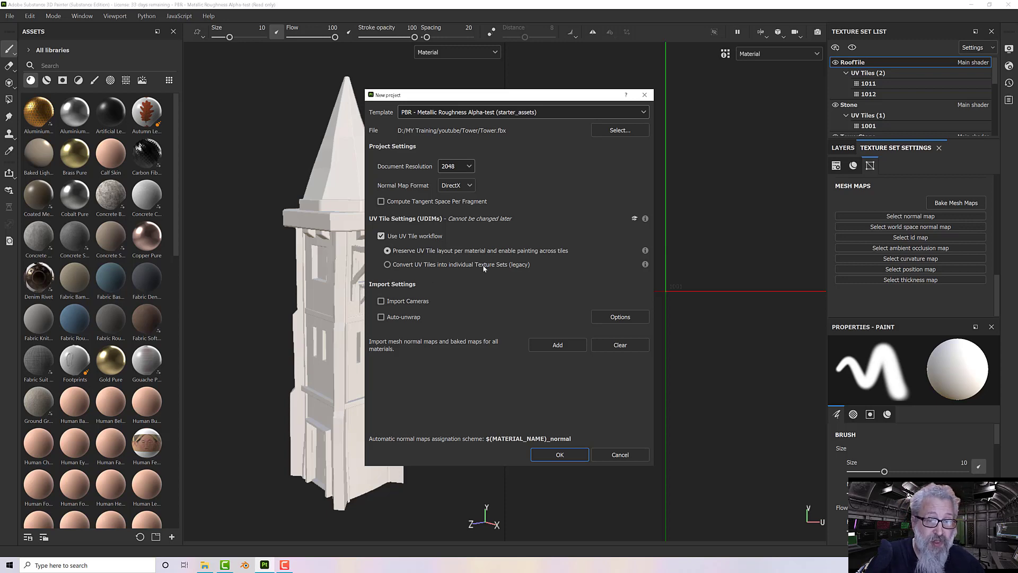
{"action": "left_click", "coordinate": [555, 451]}
{"action": "left_click", "coordinate": [475, 299]}
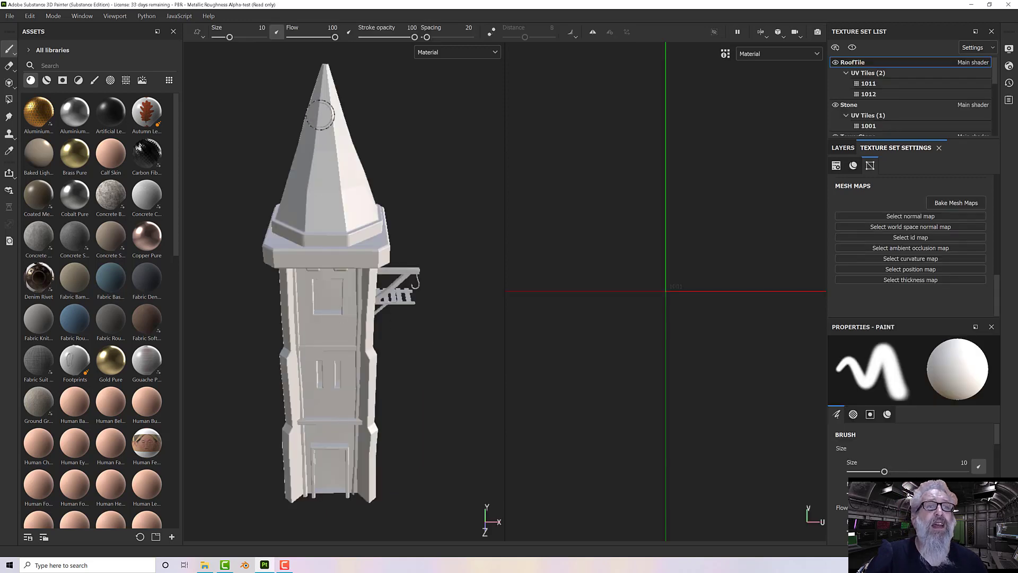
{"action": "mouse_move", "coordinate": [419, 200]}
{"action": "left_mouse_down", "text": "alt"}
{"action": "mouse_move", "coordinate": [446, 234]}
{"action": "mouse_move", "coordinate": [428, 193]}
{"action": "left_mouse_up", "text": "alt"}
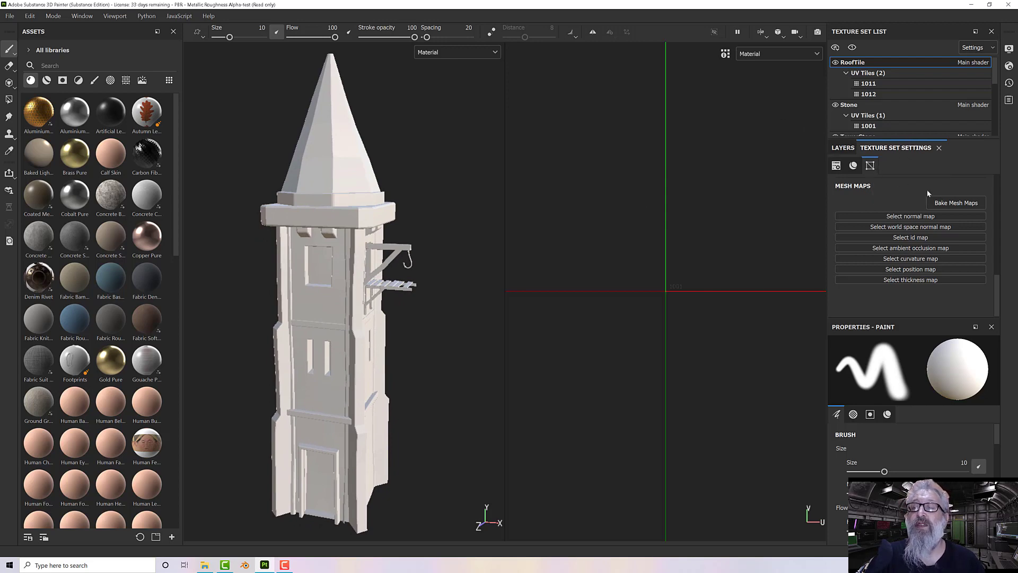
Step: In the mesh map baker, set output size to 2048 and exclude the ID map
{"action": "left_click", "coordinate": [956, 204]}
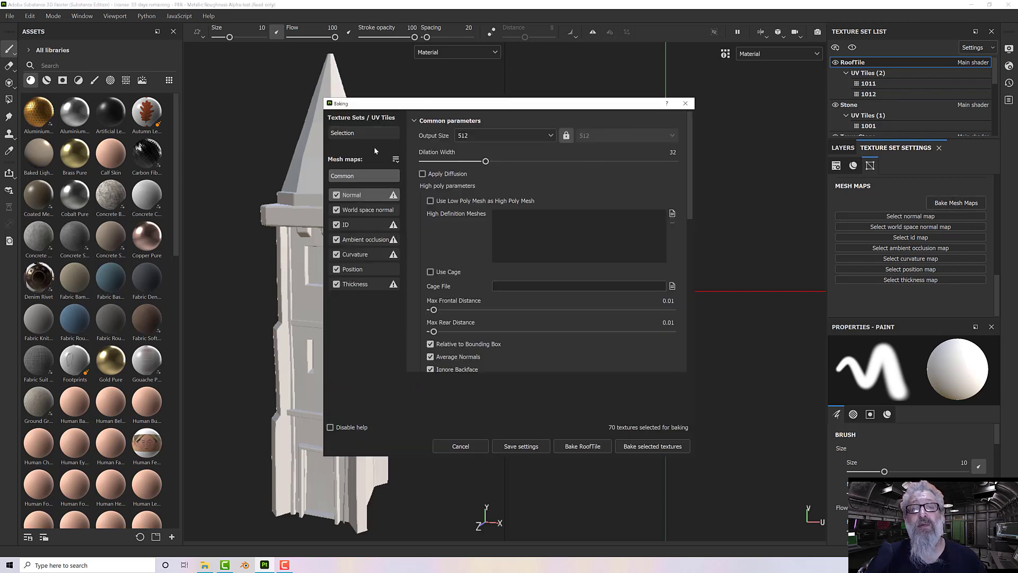
{"action": "left_click", "coordinate": [473, 134]}
{"action": "left_click", "coordinate": [466, 212]}
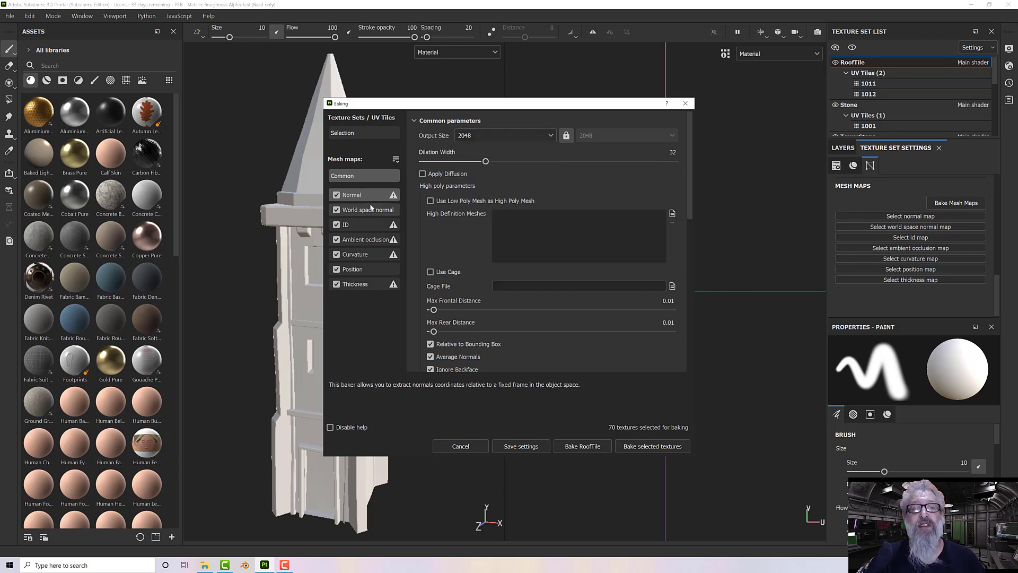
{"action": "left_click", "coordinate": [337, 224]}
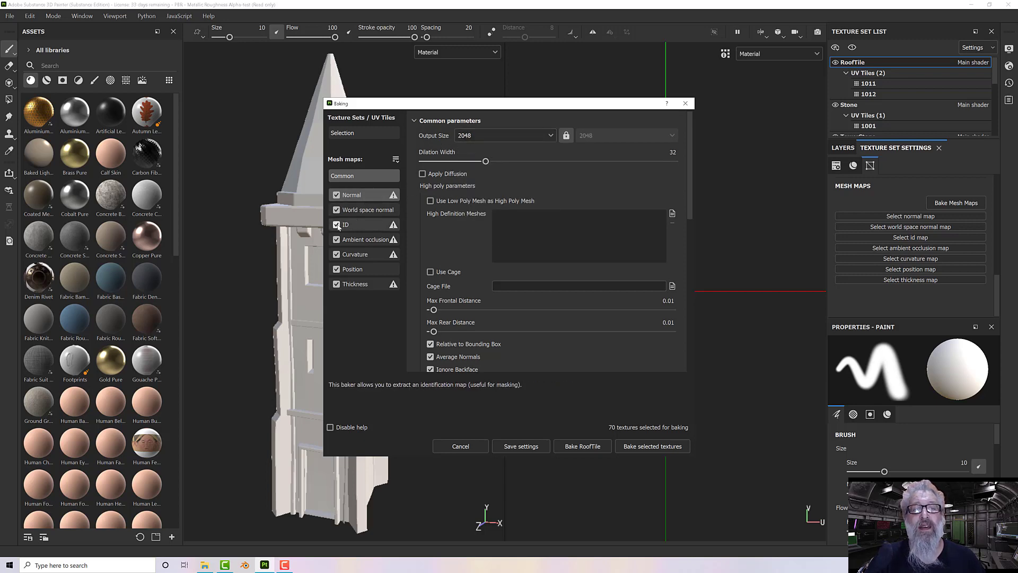
Step: Set ambient occlusion to 256 secondary rays, 0.005 min occluder distance, Ignore Backface Always
{"action": "left_click", "coordinate": [363, 239]}
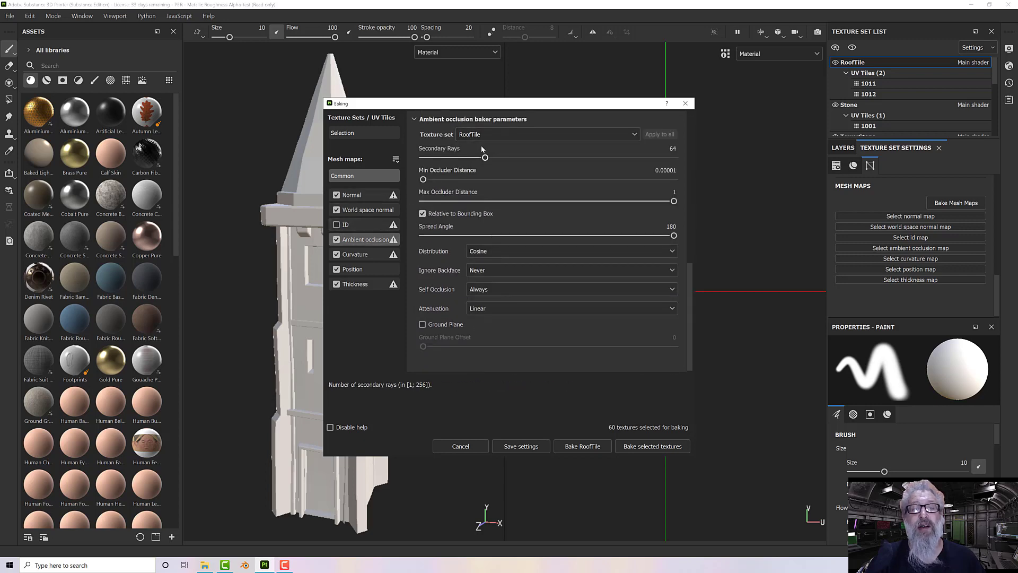
{"action": "left_click_drag", "start_coordinate": [486, 157], "coordinate": [722, 158]}
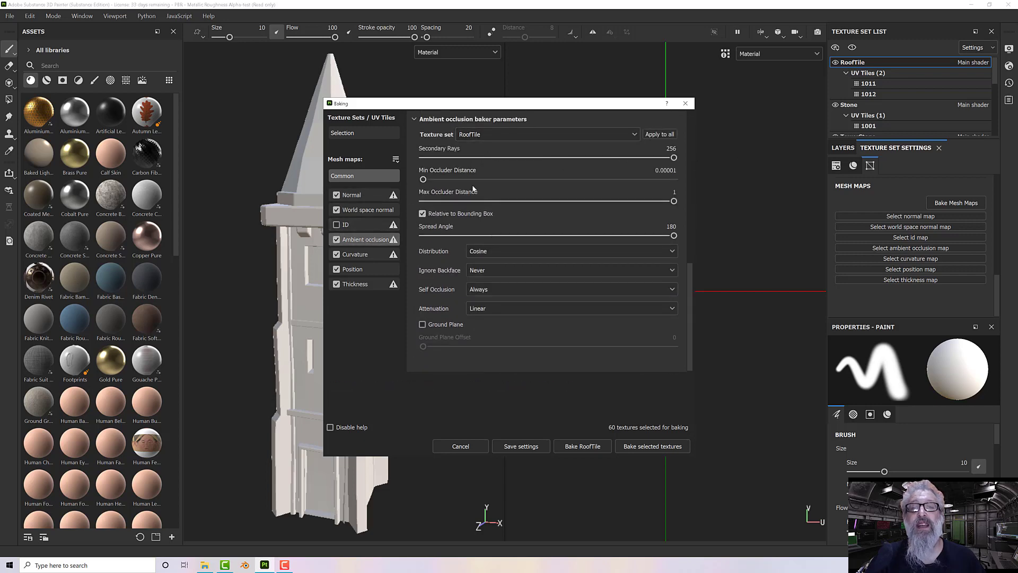
{"action": "left_click_drag", "start_coordinate": [423, 179], "coordinate": [547, 179]}
{"action": "left_click", "coordinate": [492, 271]}
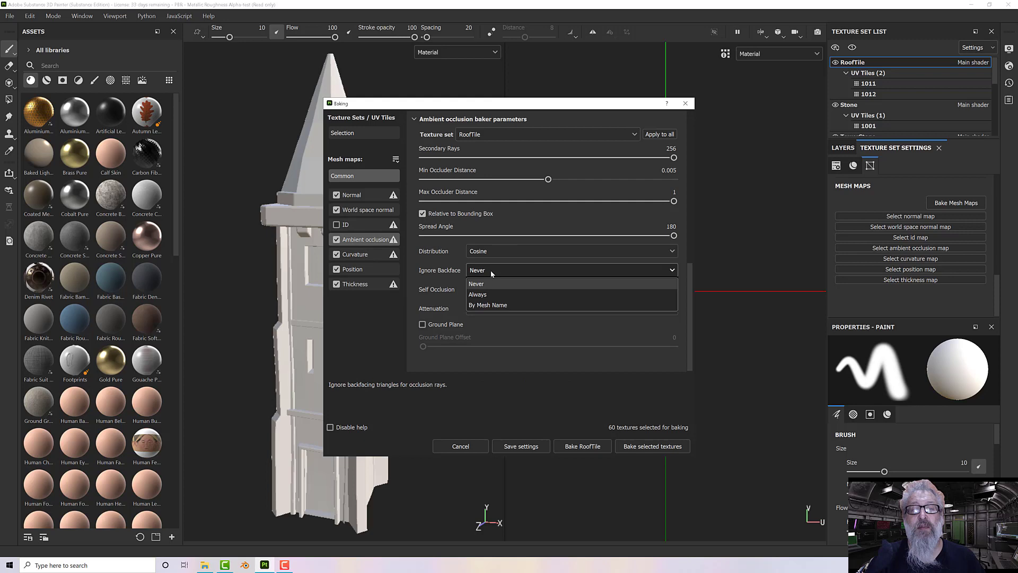
{"action": "left_click", "coordinate": [478, 295]}
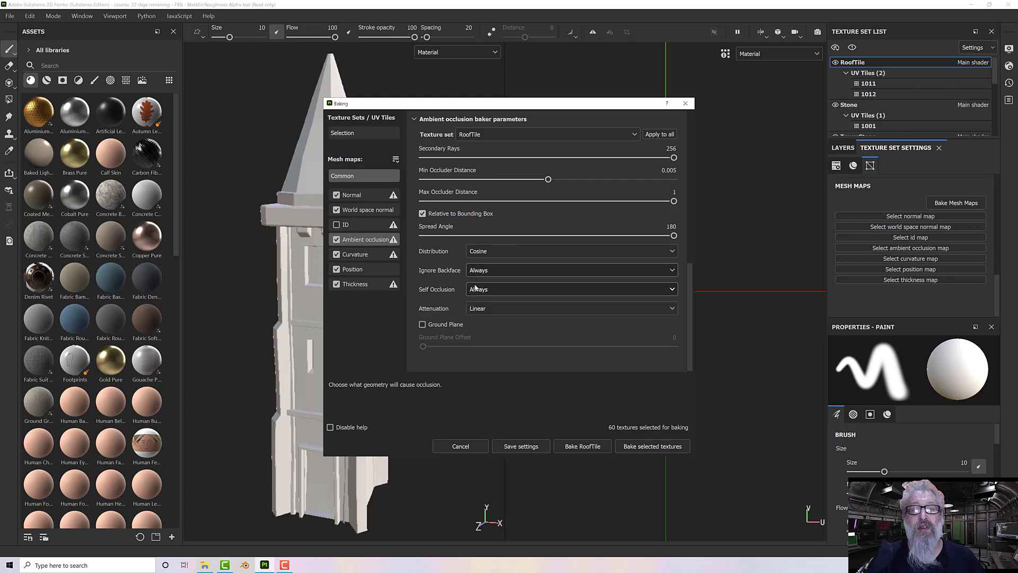
Step: Set the curvature Sampling Radius to 0.005 and bake the selected textures
{"action": "left_click", "coordinate": [355, 255]}
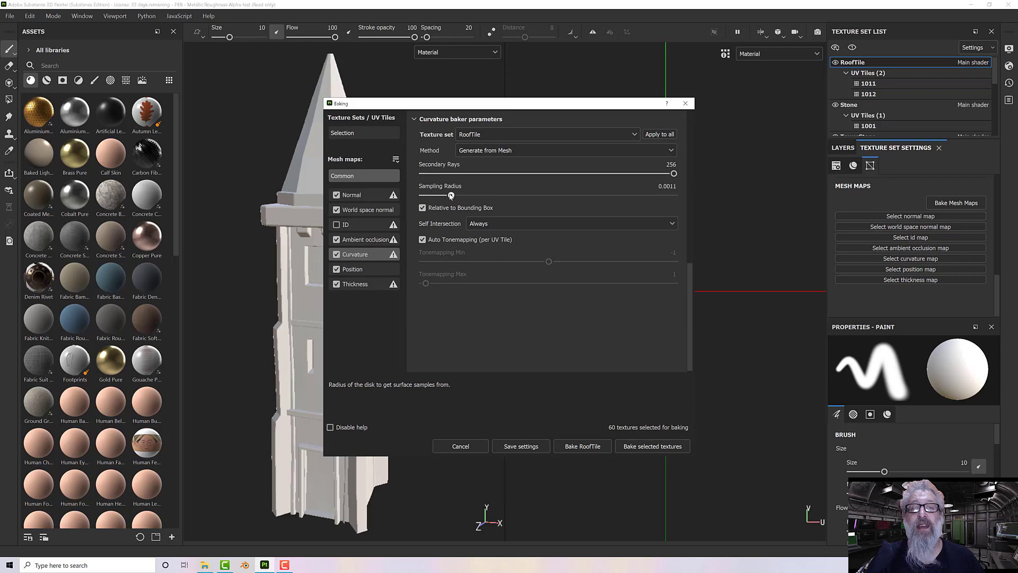
{"action": "left_click_drag", "start_coordinate": [451, 196], "coordinate": [547, 197]}
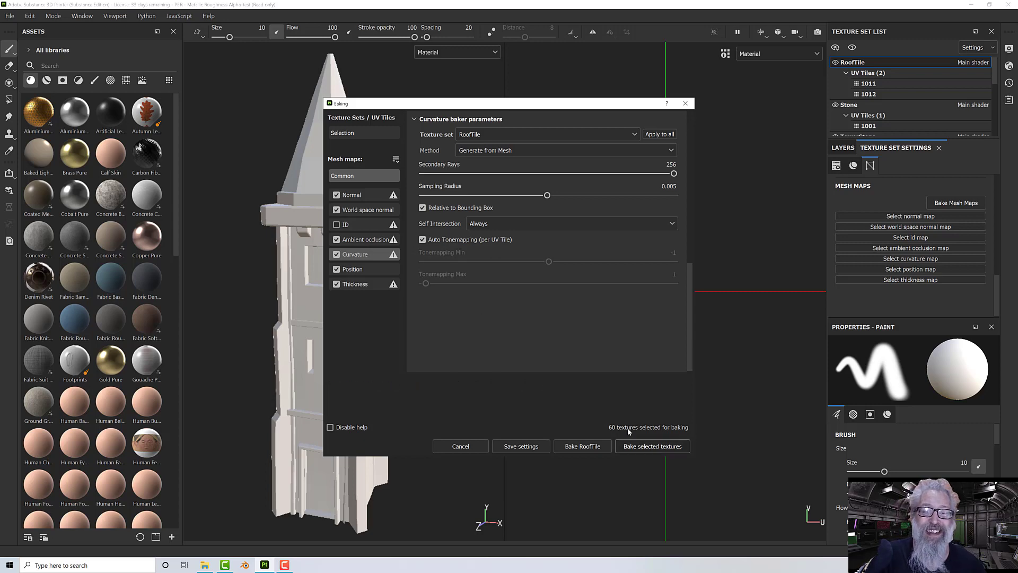
{"action": "left_click", "coordinate": [648, 446]}
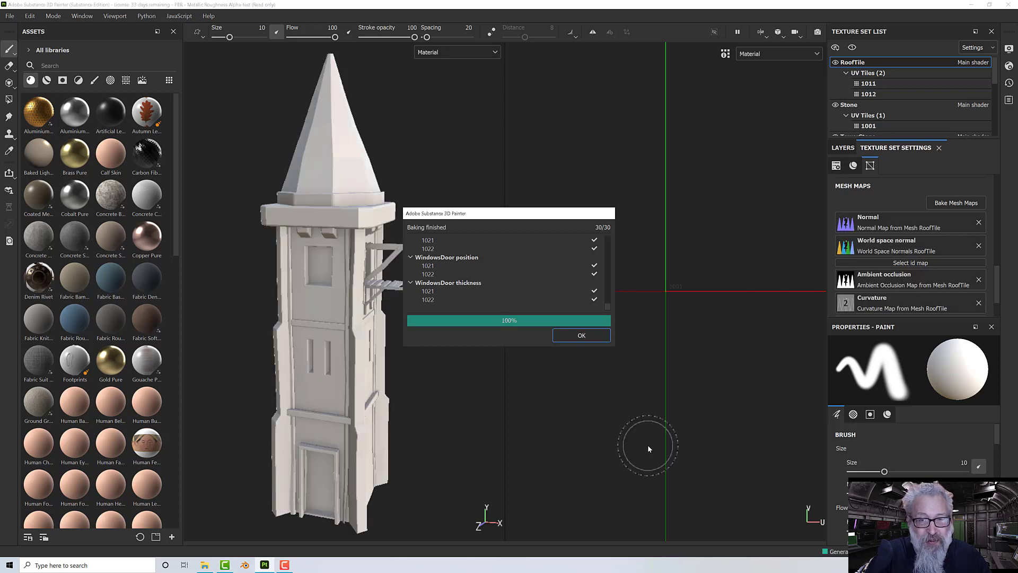
Step: Close the bake-complete dialog with OK
{"action": "left_click", "coordinate": [576, 335]}
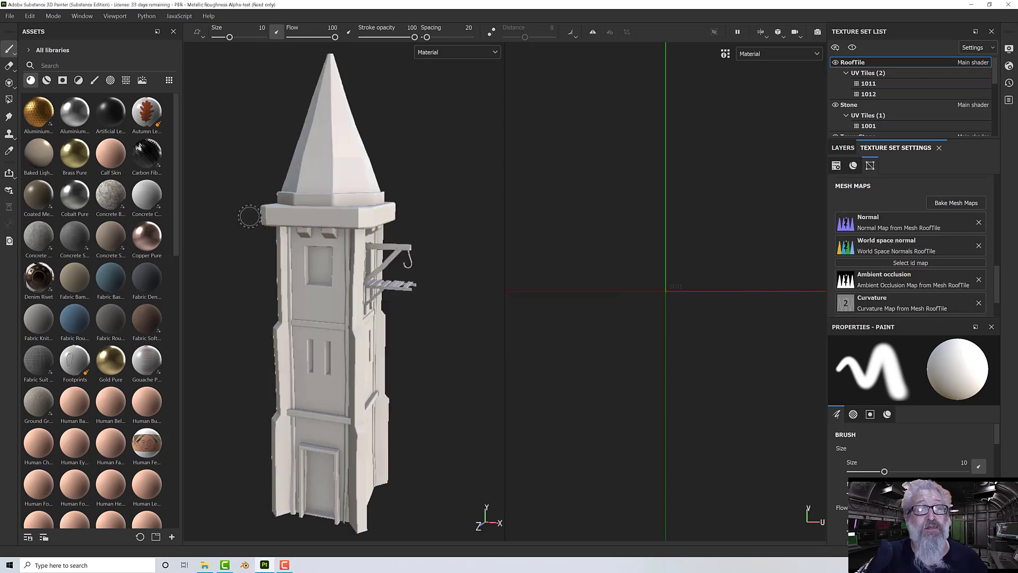
Step: Save the setup as template JohnsBase.spt, confirming the overwrite of the existing file
{"action": "left_click", "coordinate": [7, 16]}
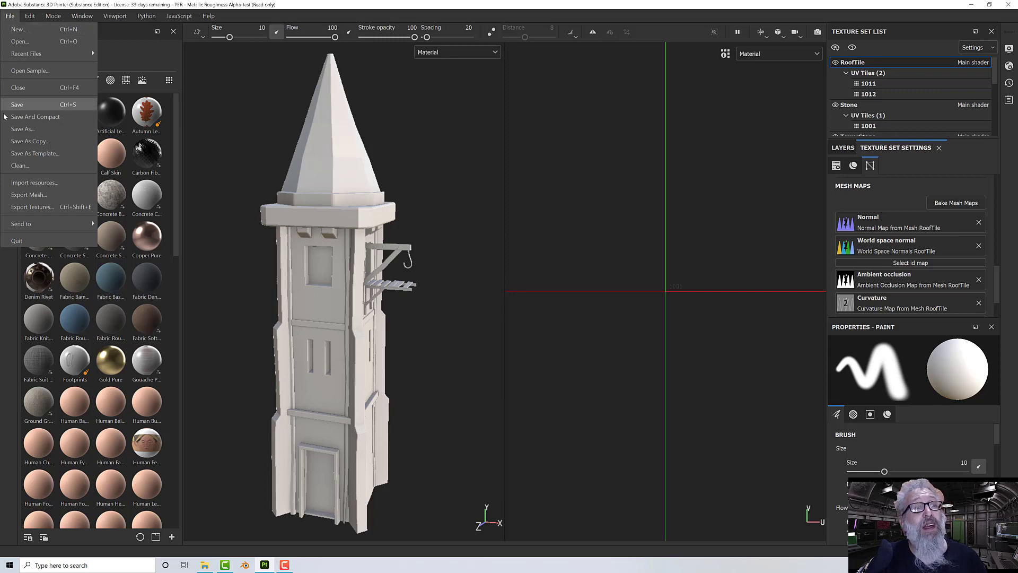
{"action": "left_click", "coordinate": [24, 154]}
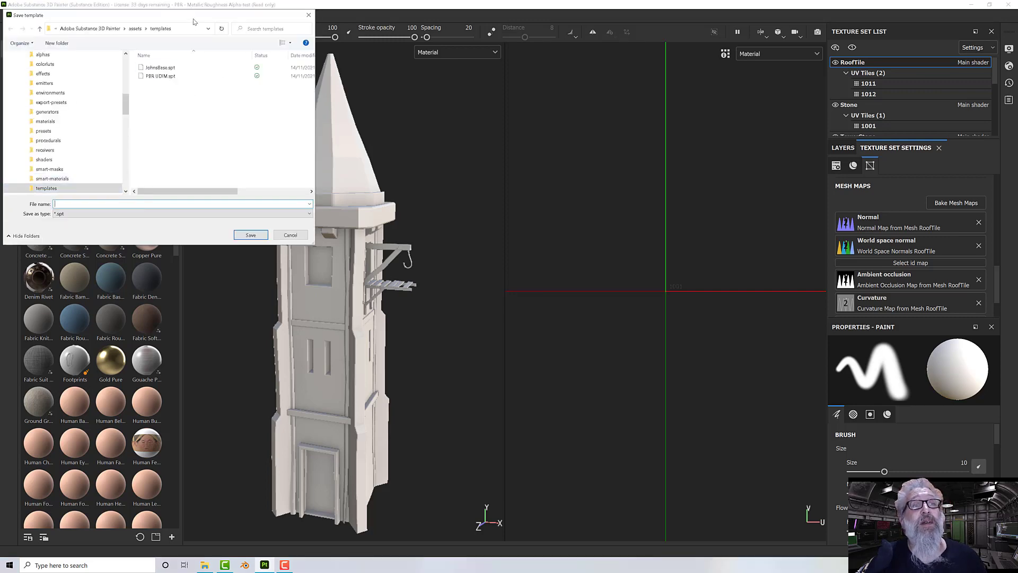
{"action": "left_click_drag", "start_coordinate": [193, 21], "coordinate": [636, 150]}
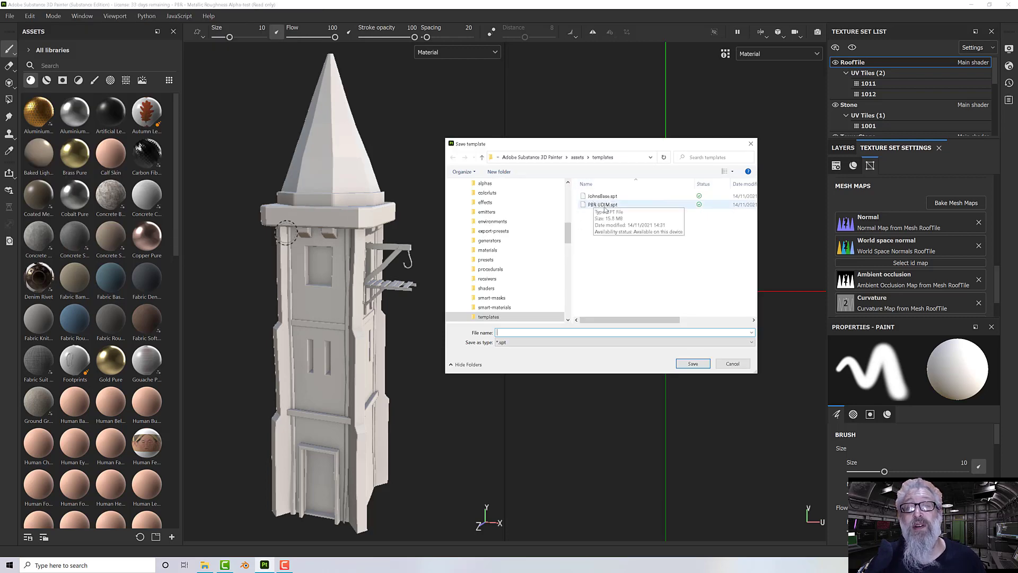
{"action": "double_click", "coordinate": [602, 196]}
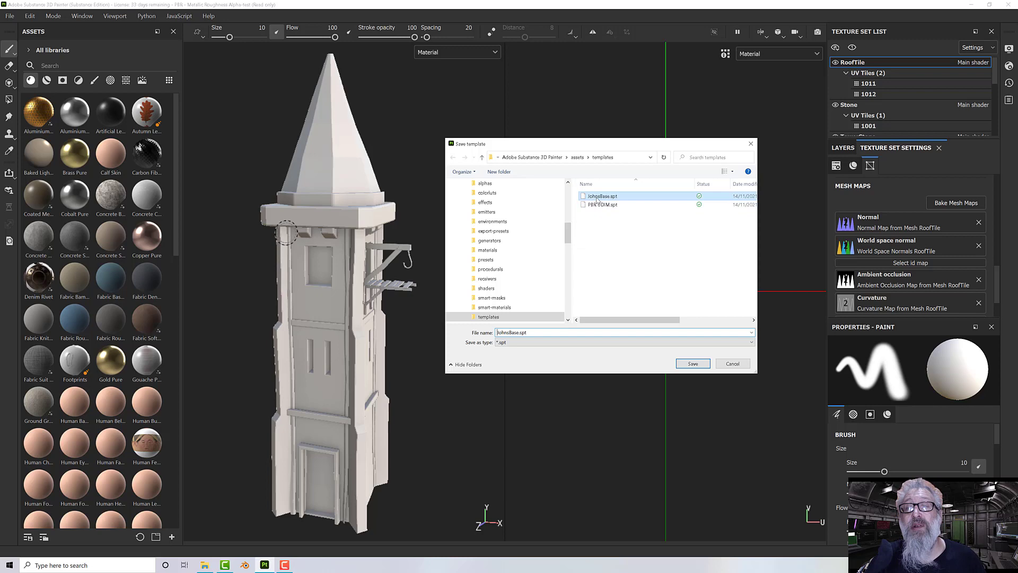
{"action": "left_click", "coordinate": [528, 284]}
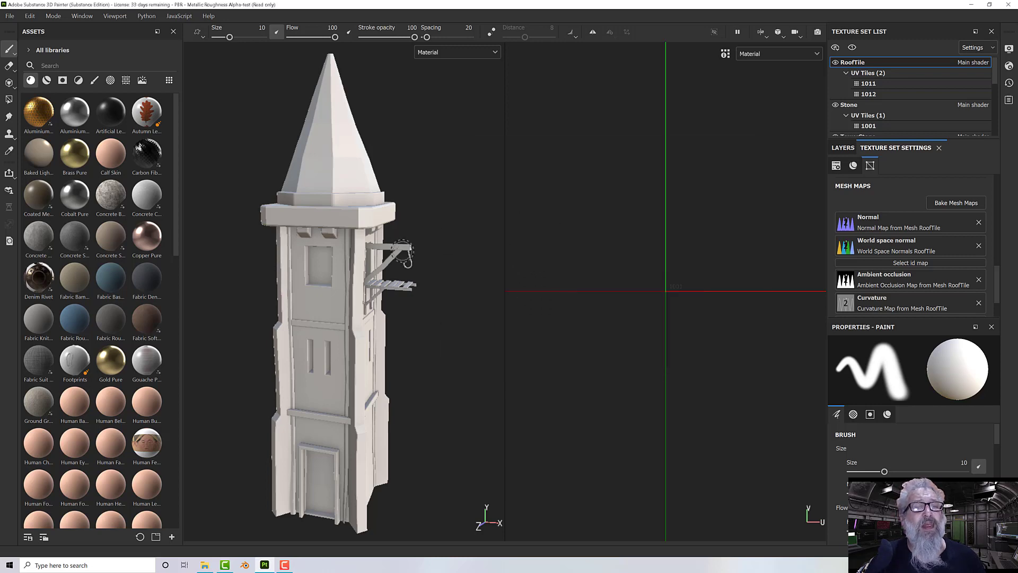
{"action": "left_click_drag", "start_coordinate": [397, 241], "coordinate": [327, 171], "text": "alt"}
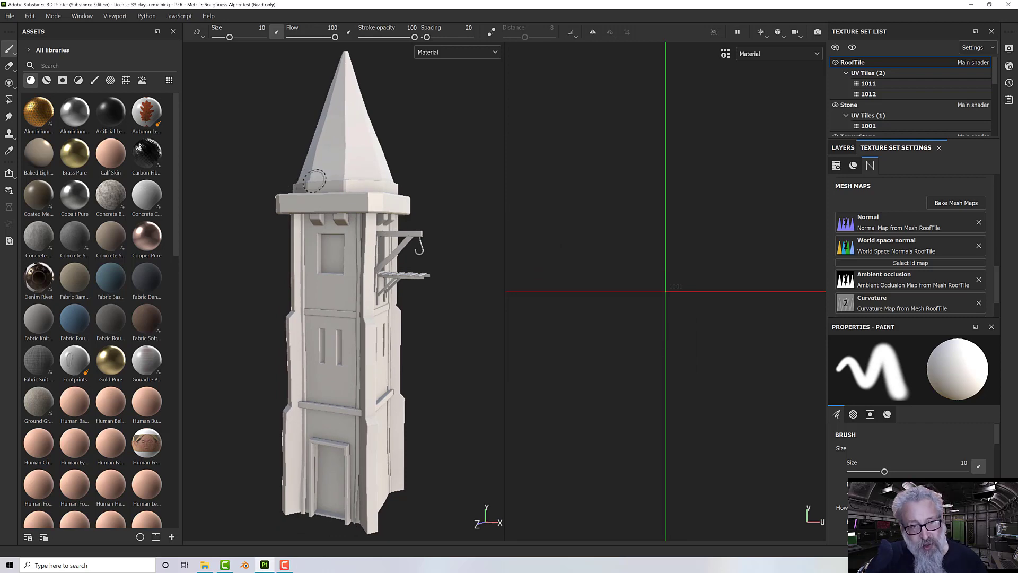
{"action": "left_click", "coordinate": [11, 17]}
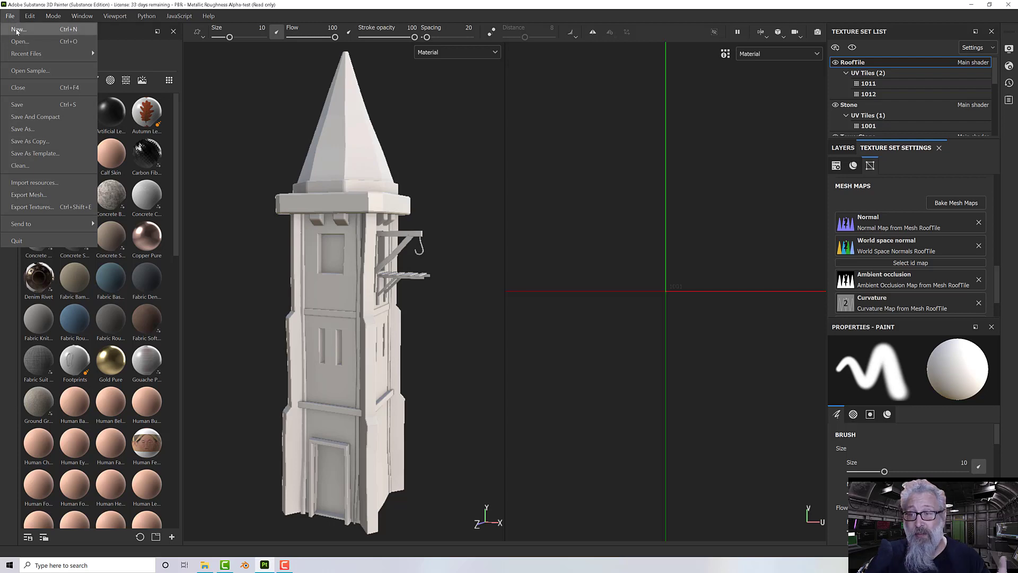
Step: Create a new project from the JohnsBase (your_assets) template with Tower.fbx, discarding old changes
{"action": "left_click", "coordinate": [17, 30]}
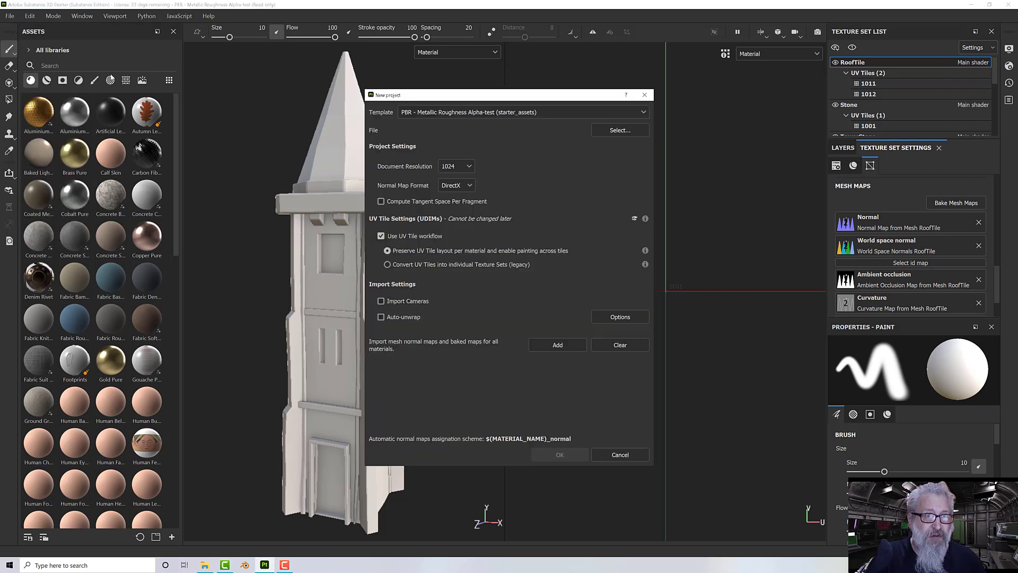
{"action": "left_click", "coordinate": [428, 113]}
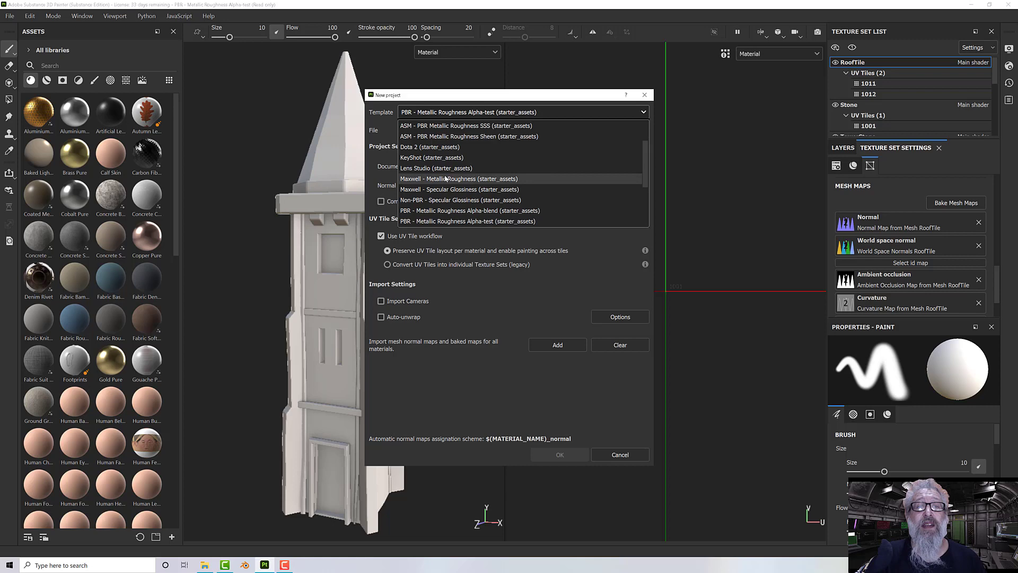
{"action": "scroll", "coordinate": [445, 179], "scroll_direction": "down", "scroll_amount": 3}
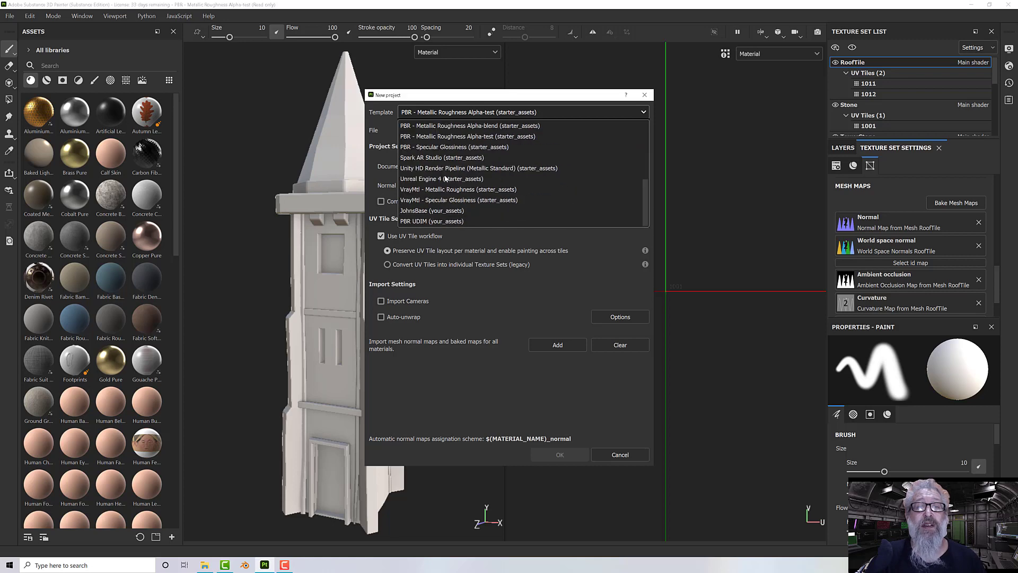
{"action": "left_click", "coordinate": [425, 211]}
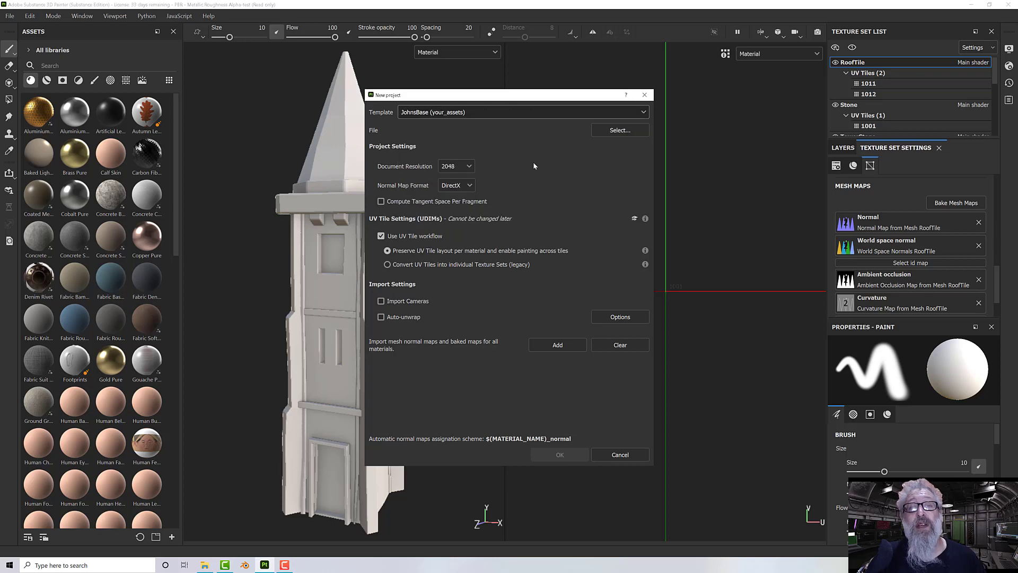
{"action": "left_click", "coordinate": [594, 130]}
{"action": "double_click", "coordinate": [467, 171]}
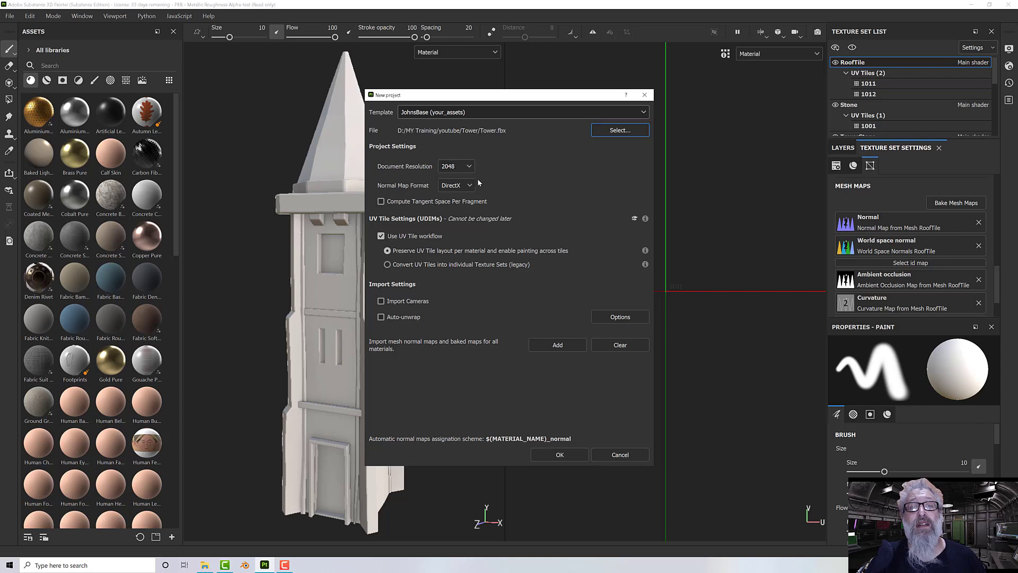
{"action": "left_click", "coordinate": [560, 455]}
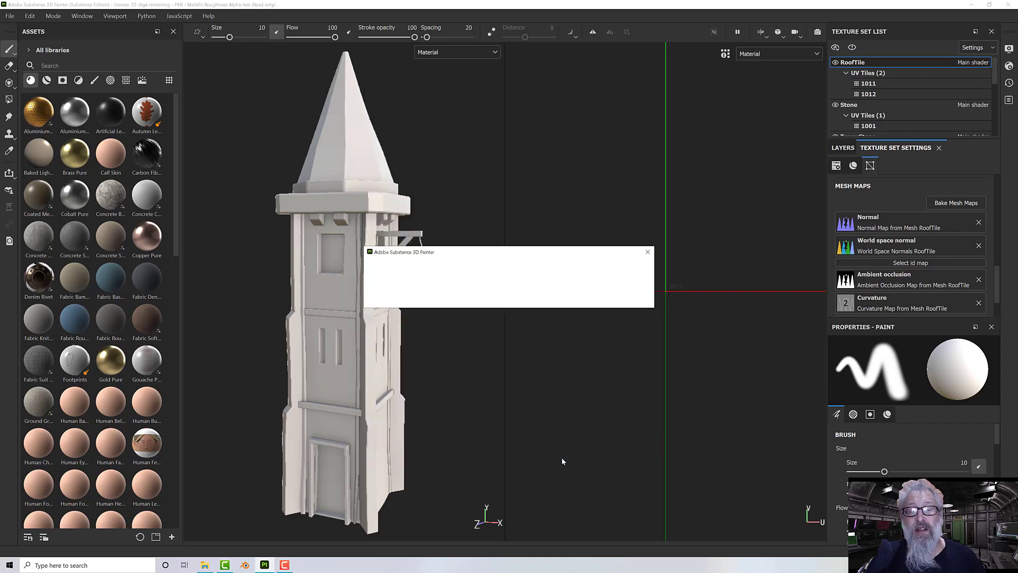
{"action": "left_click", "coordinate": [474, 297]}
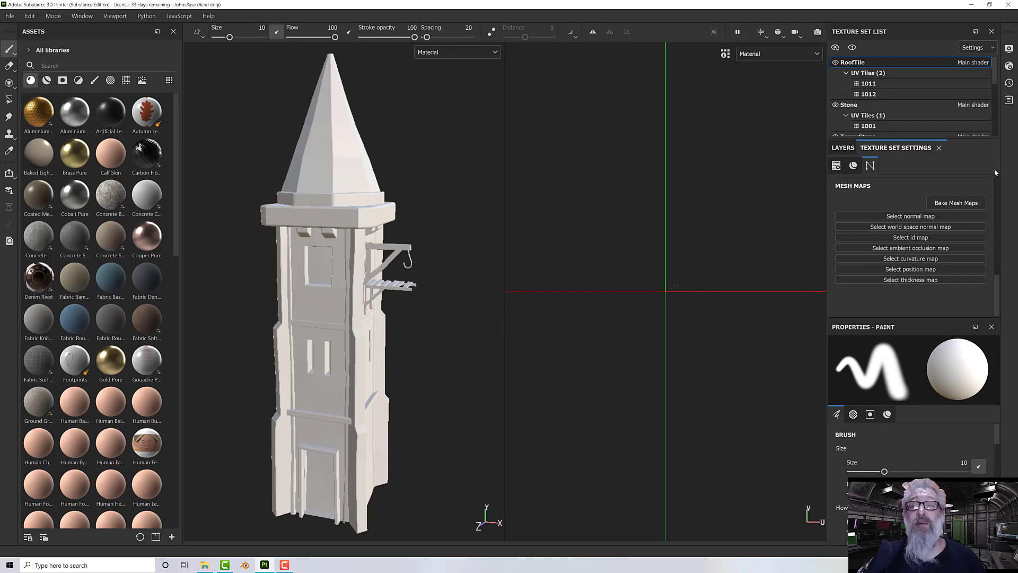
Step: Review the preset Ambient occlusion and Curvature bake settings for the TowerStone texture set
{"action": "left_click", "coordinate": [946, 204]}
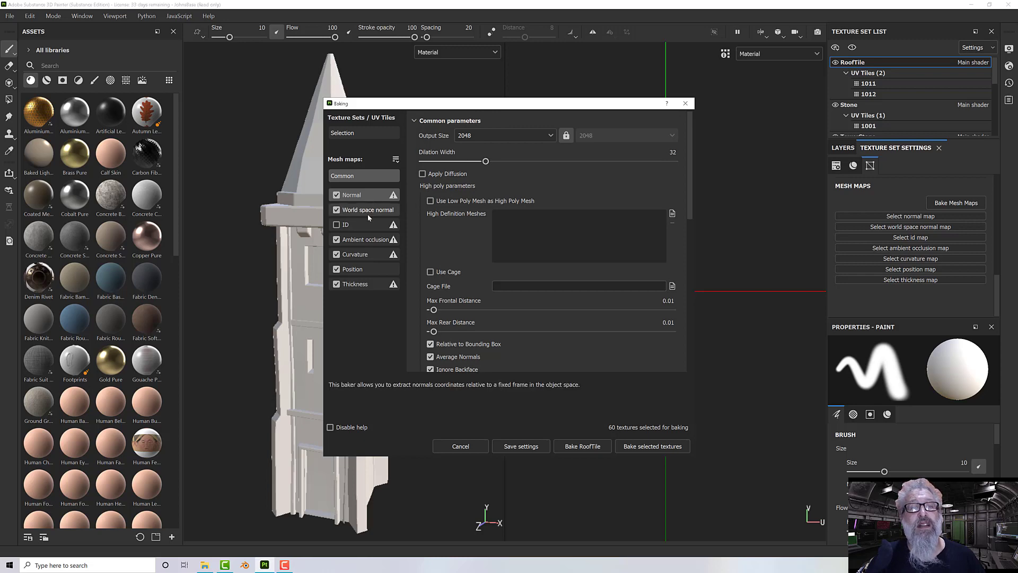
{"action": "left_click", "coordinate": [368, 239]}
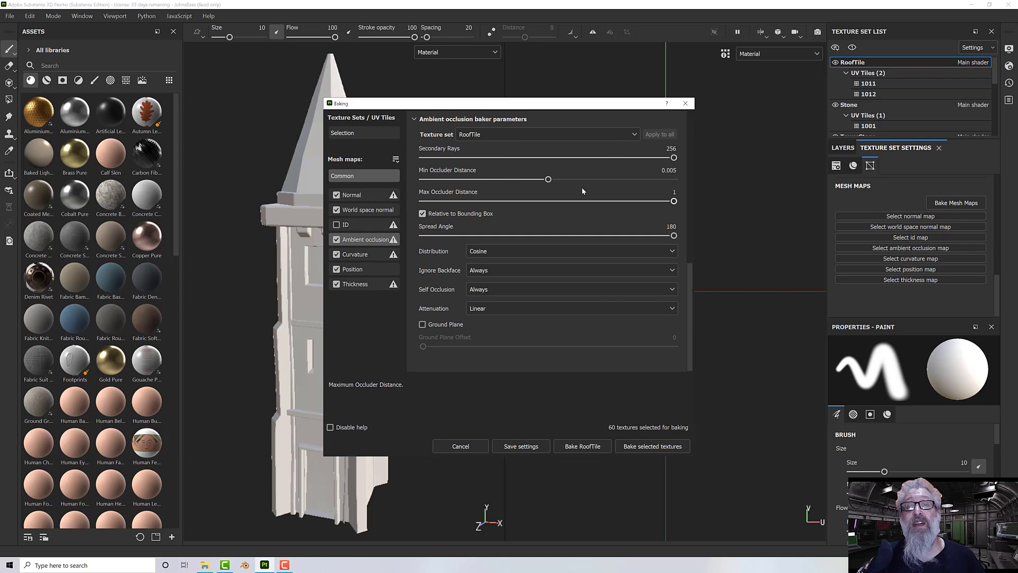
{"action": "left_click", "coordinate": [356, 254]}
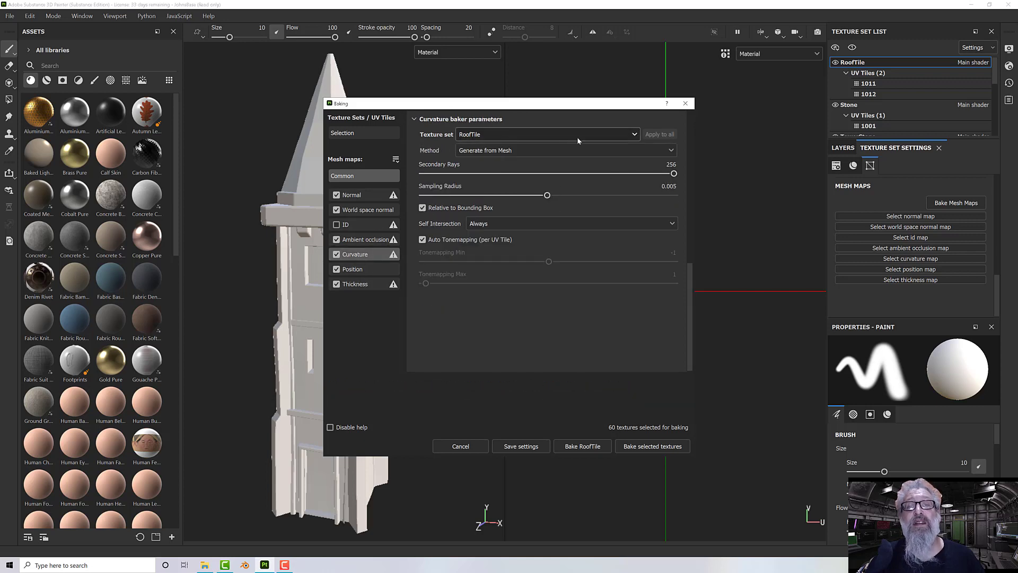
{"action": "left_click", "coordinate": [520, 136]}
{"action": "left_click", "coordinate": [510, 165]}
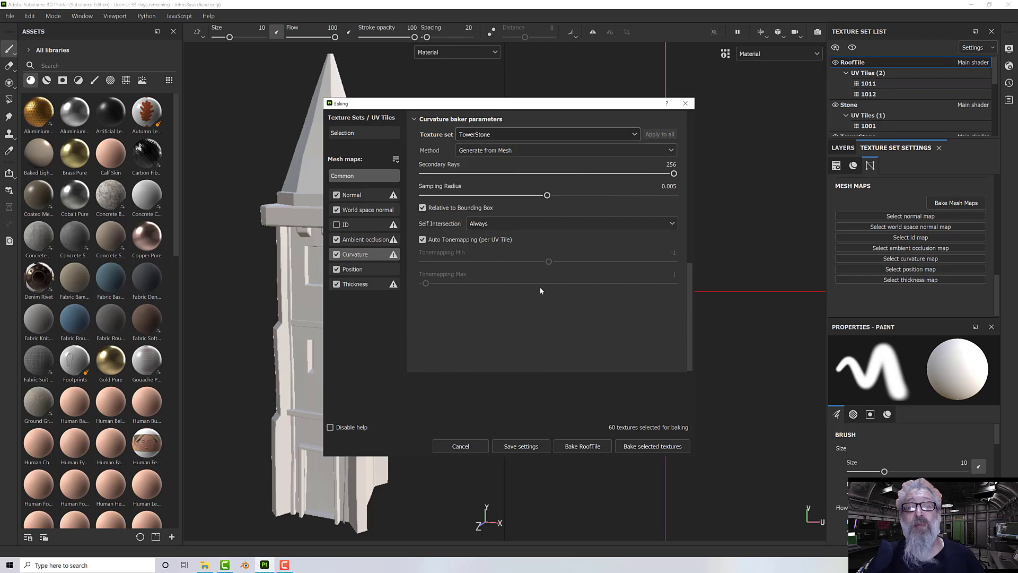